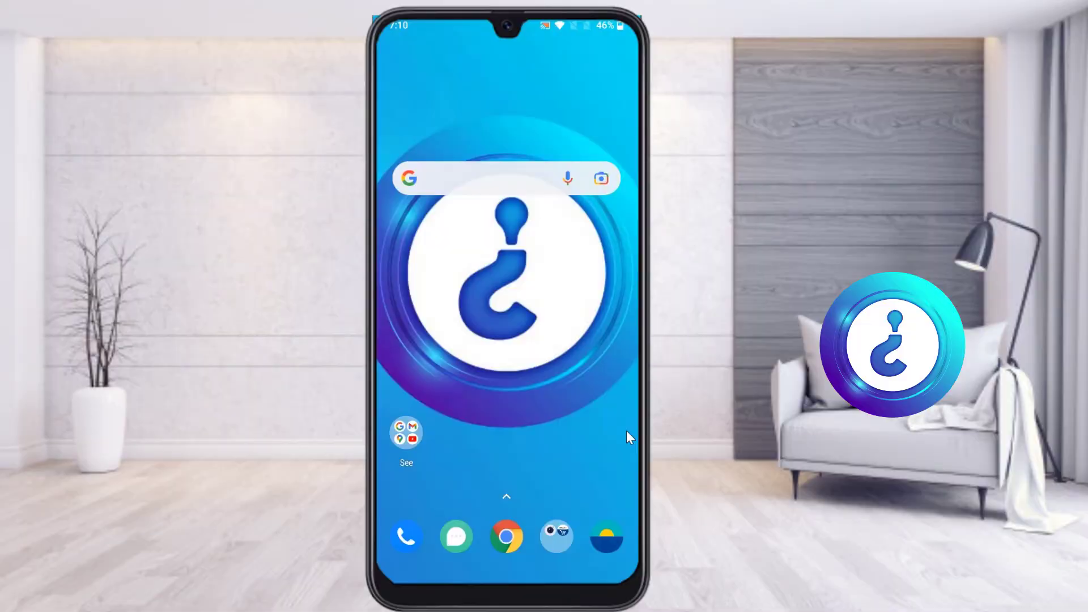
Launch Excel from the Android app drawer
scroll(627, 431, "down", 2)
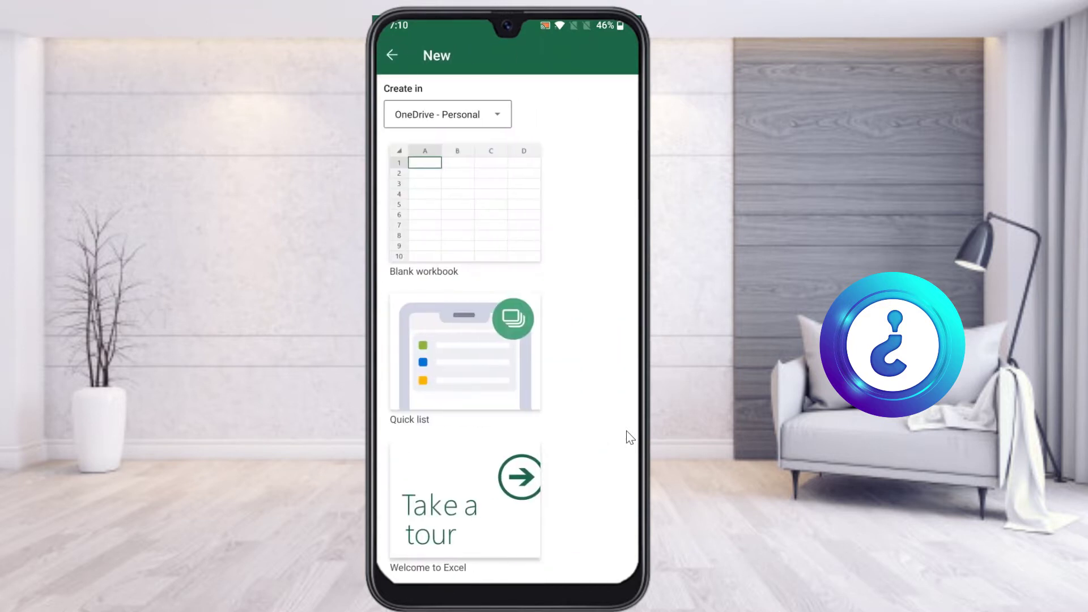
Create a new blank workbook, Book (5)
left_click(464, 236)
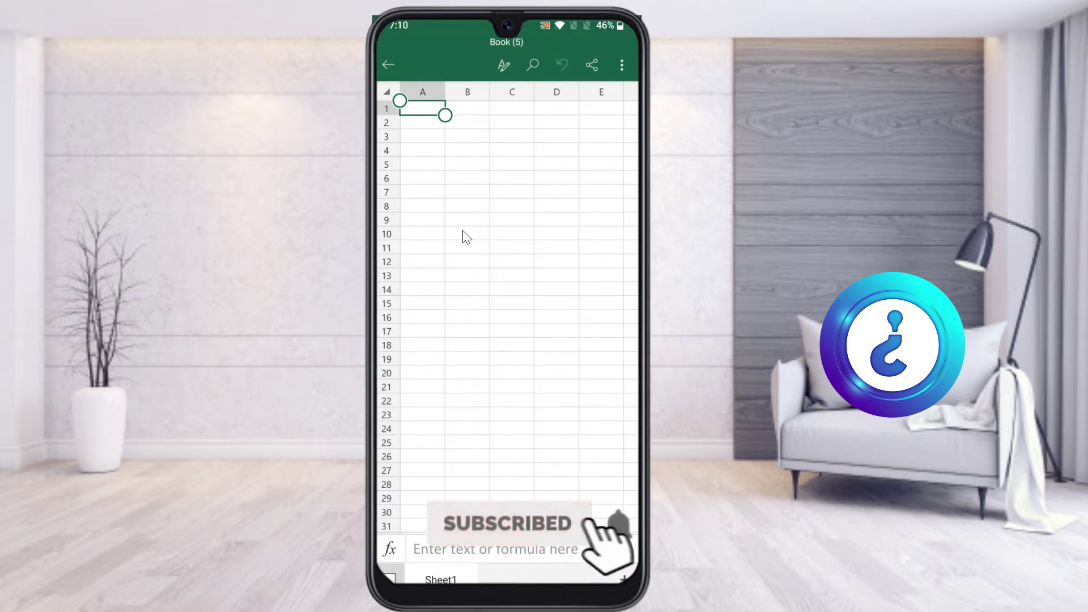
Enter 435, 544, 545 and 552 into cells A1 through A4
double_click(422, 108)
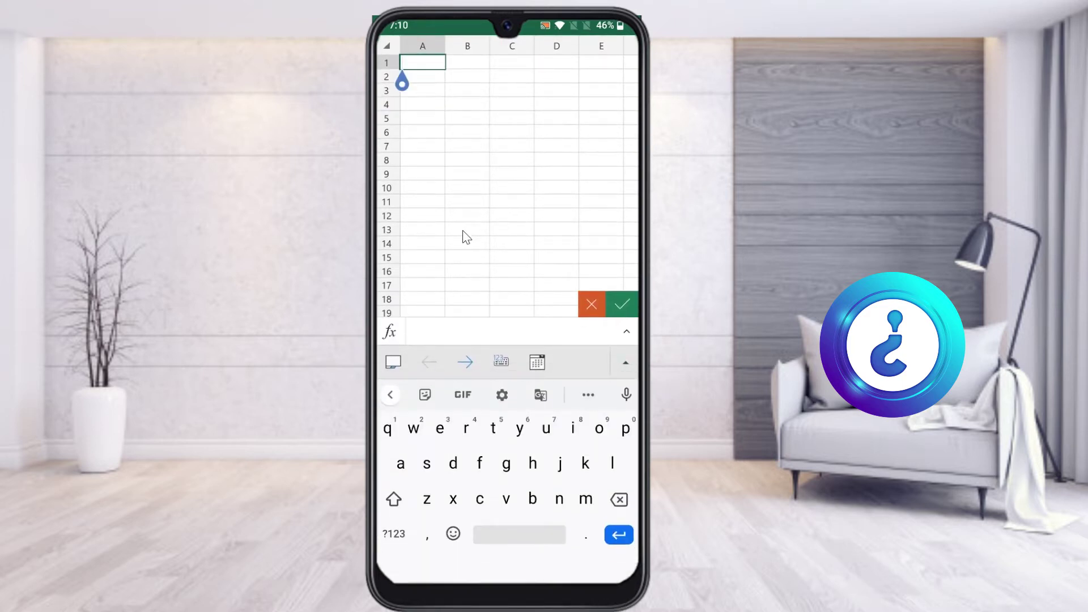
type("435")
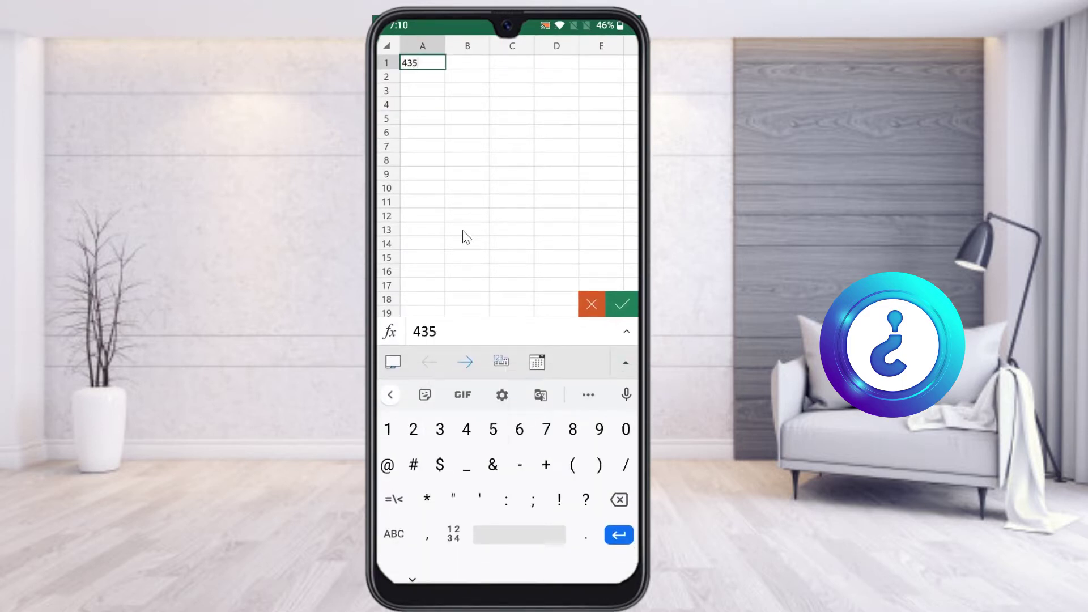
key("Return")
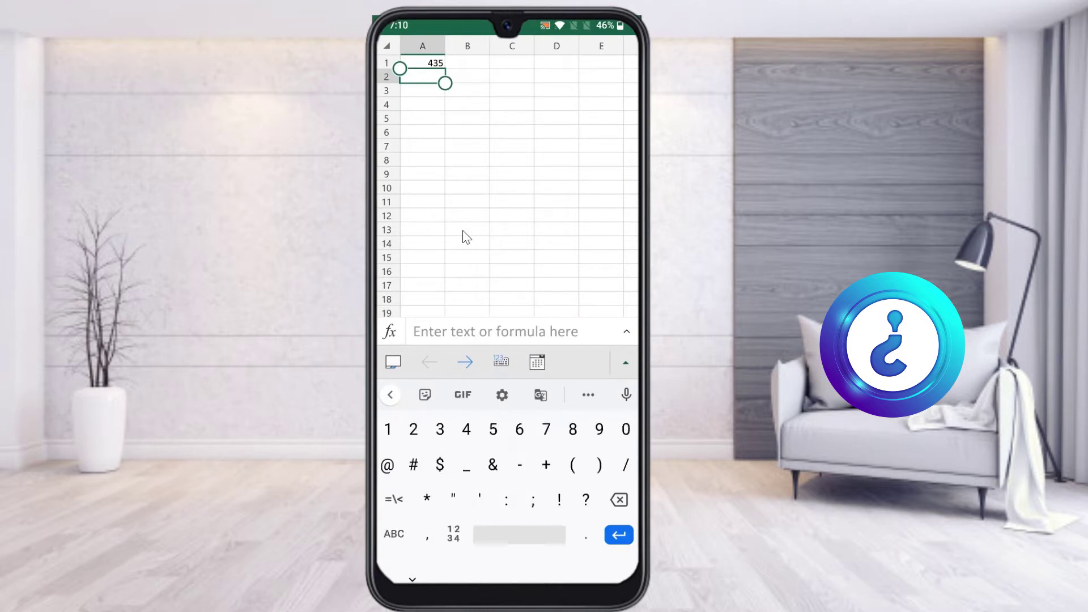
type("544")
key("Return")
left_click(422, 104)
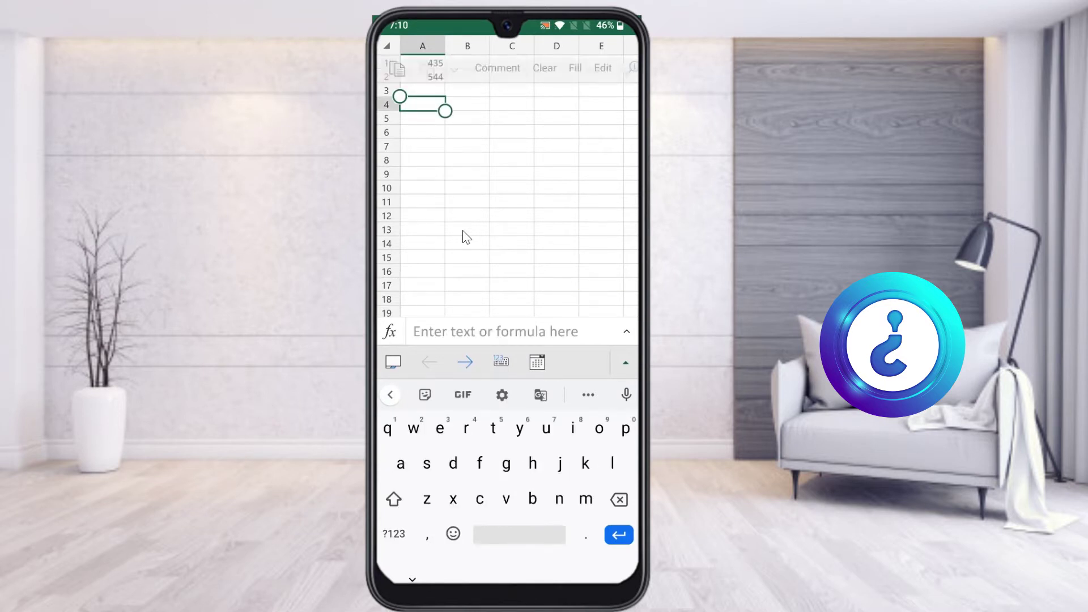
left_click(422, 91)
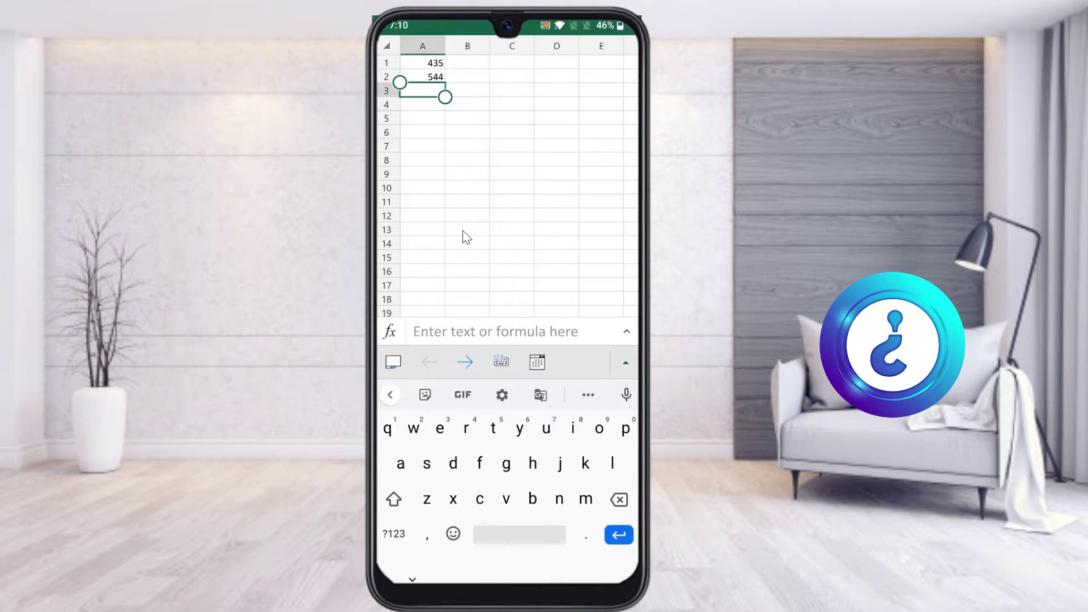
type("545")
key("Return")
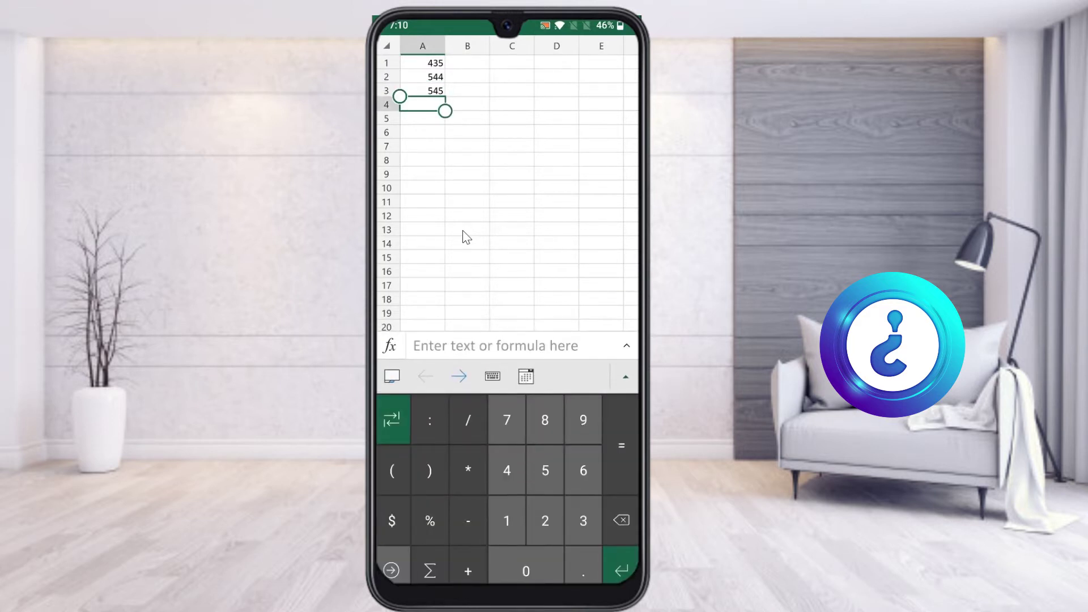
type("552")
key("Return")
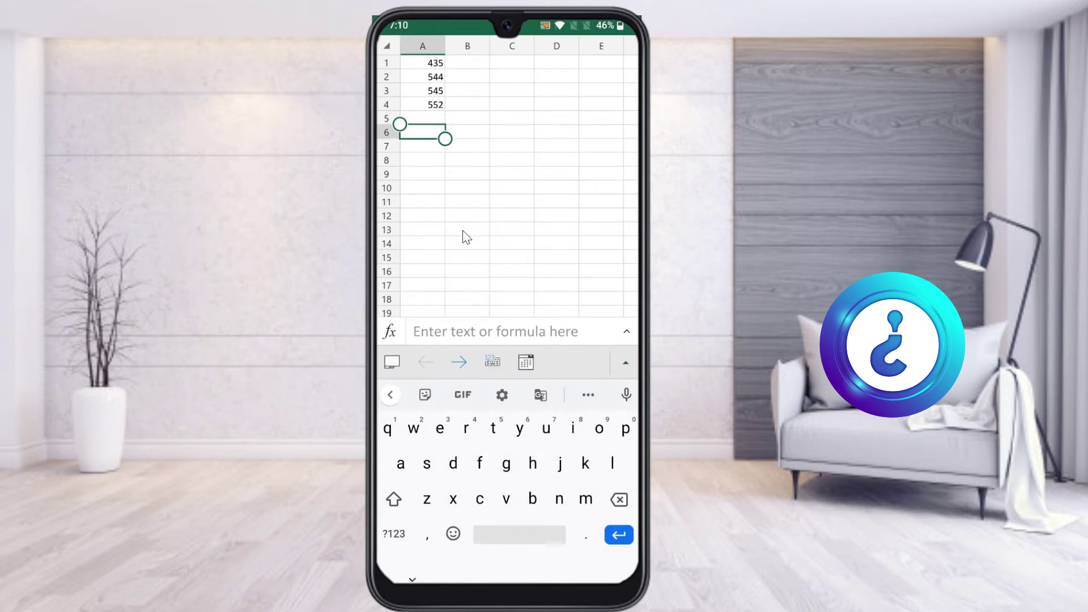
Select the values in A1:A4
left_click(425, 77)
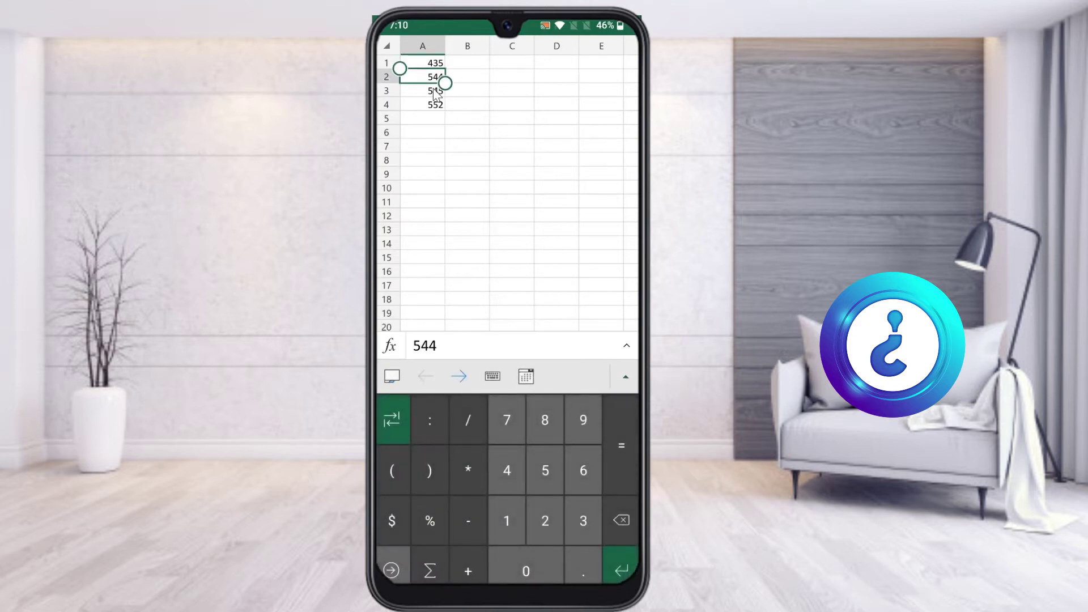
left_click(425, 63)
left_click_drag(445, 69, 446, 133)
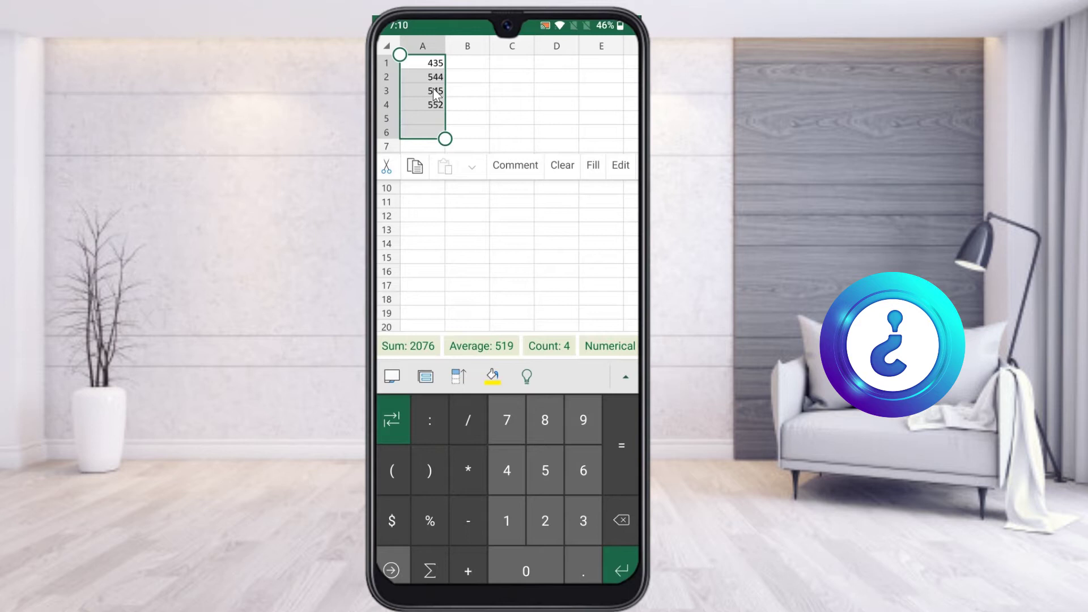
Show the Number Format choices from the Home ribbon
left_click(625, 377)
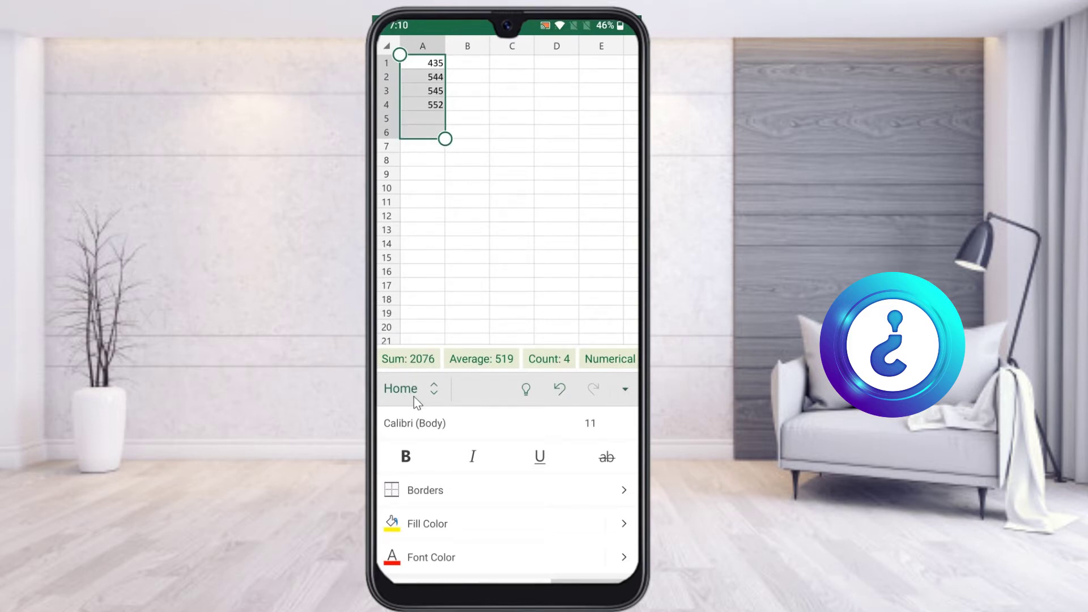
scroll(413, 396, "down", 3)
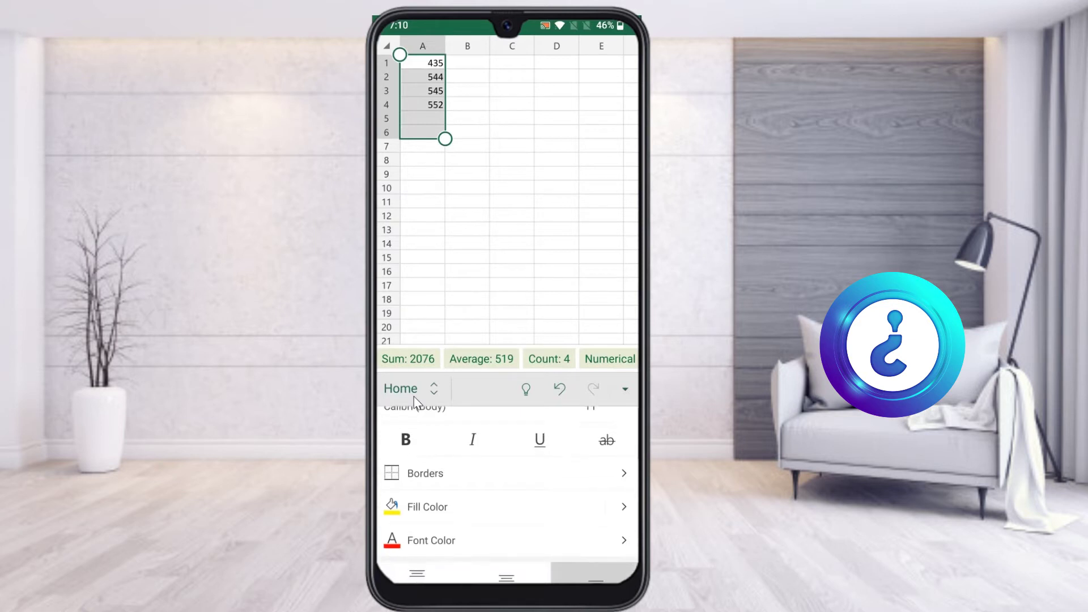
scroll(413, 396, "down", 2)
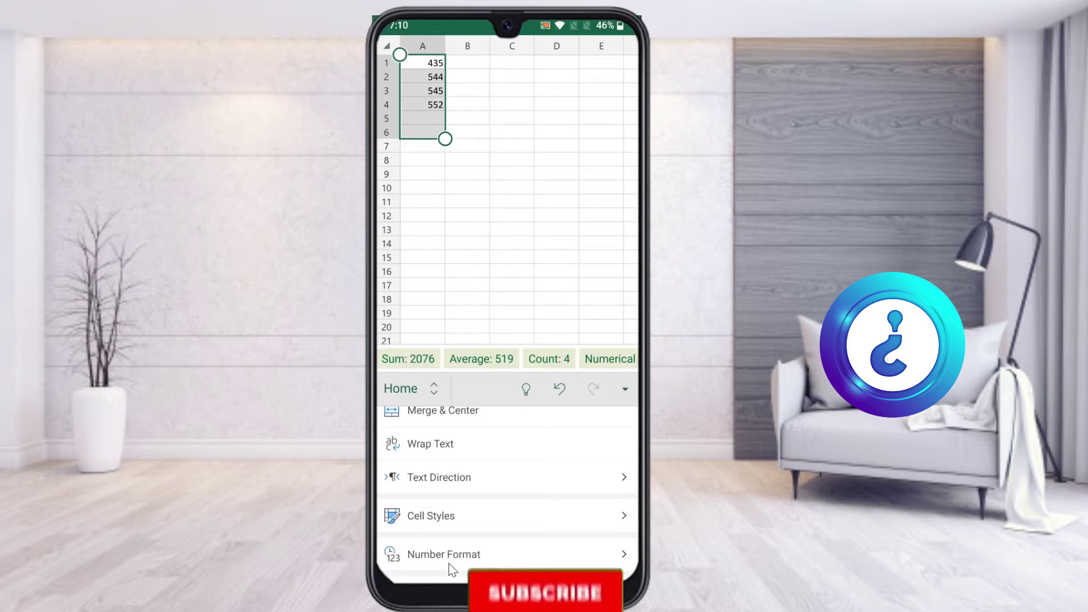
scroll(450, 569, "down", 1)
scroll(449, 569, "down", 1)
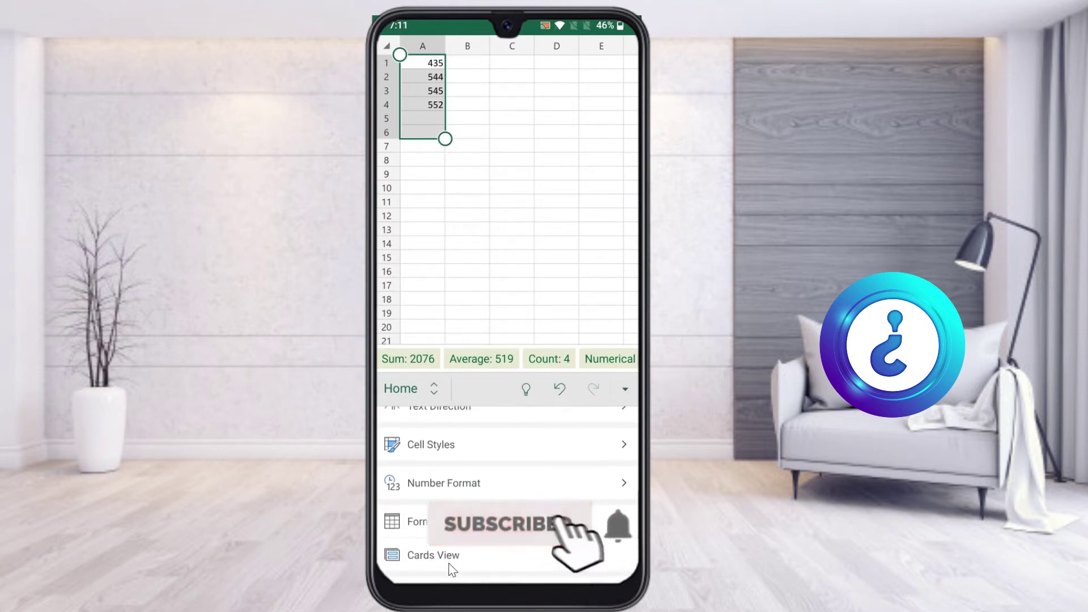
left_click(444, 483)
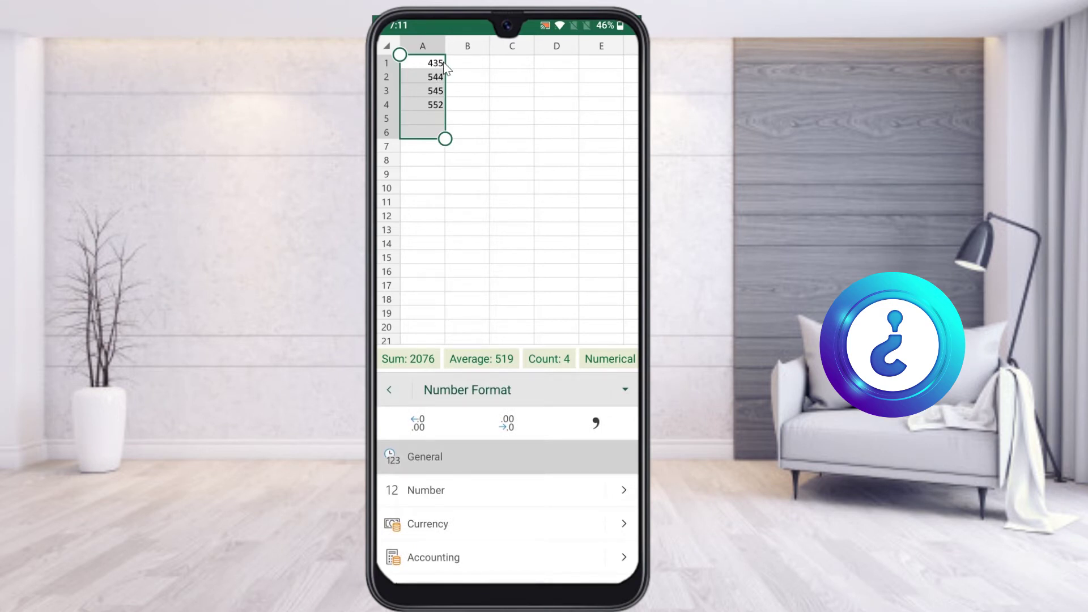
Add decimal places to the values, then return them to whole numbers
left_click(418, 423)
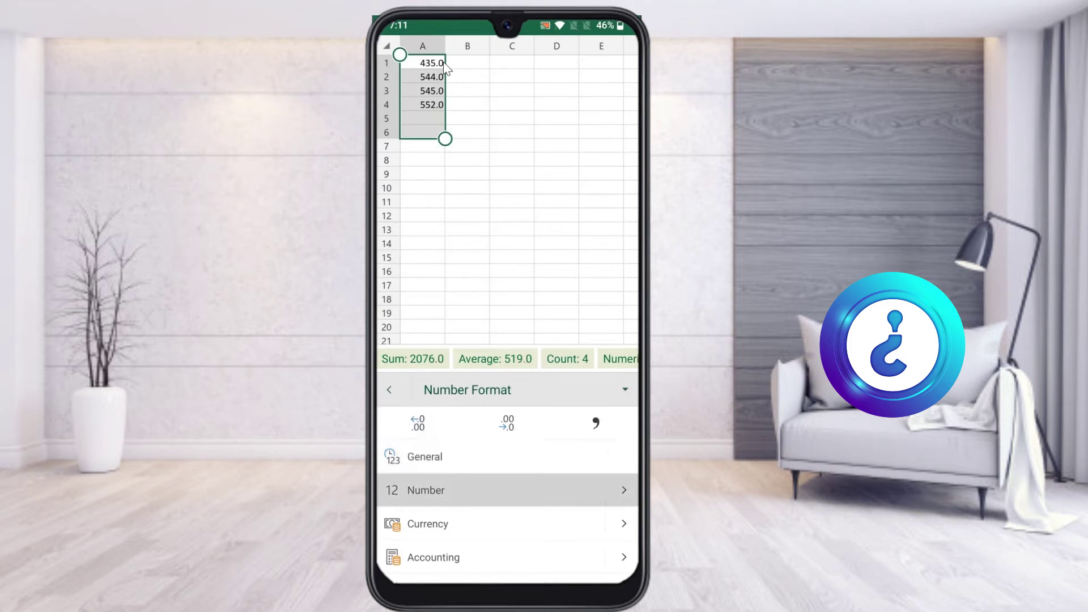
left_click(418, 422)
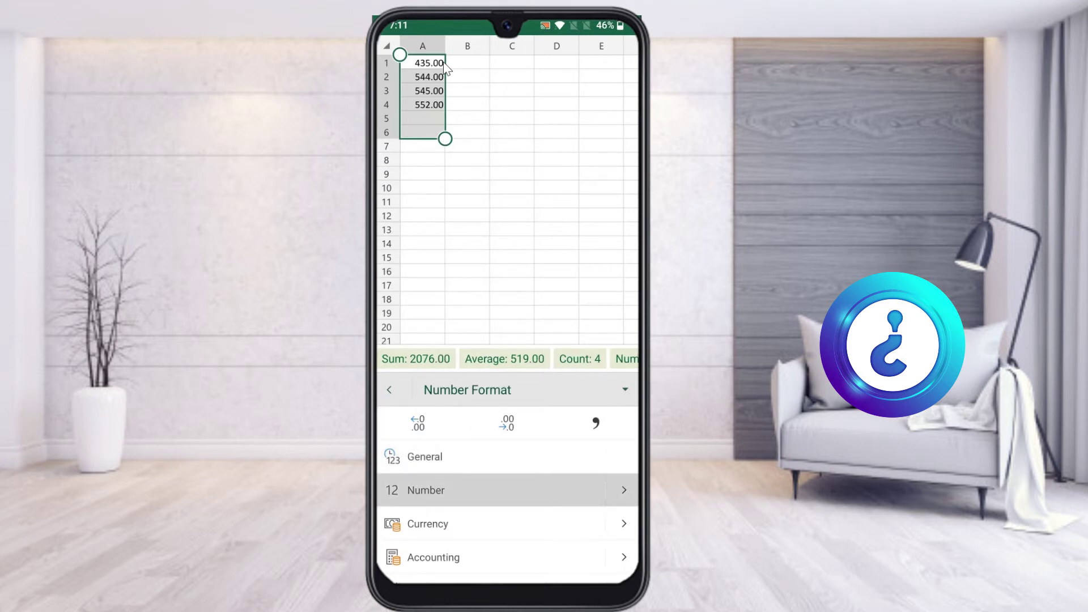
left_click(418, 423)
left_click(509, 423)
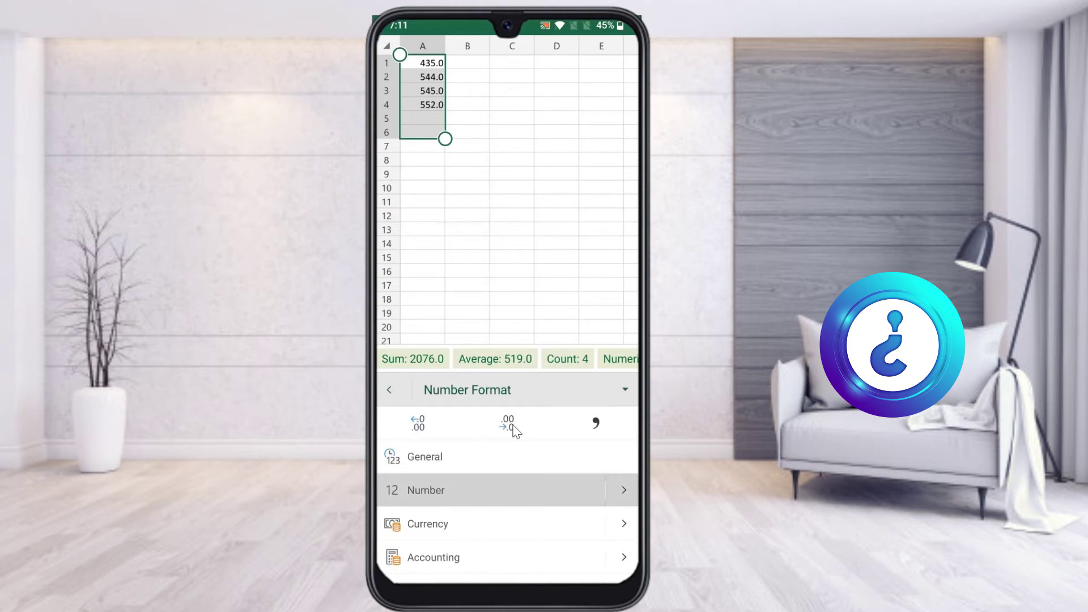
left_click(513, 429)
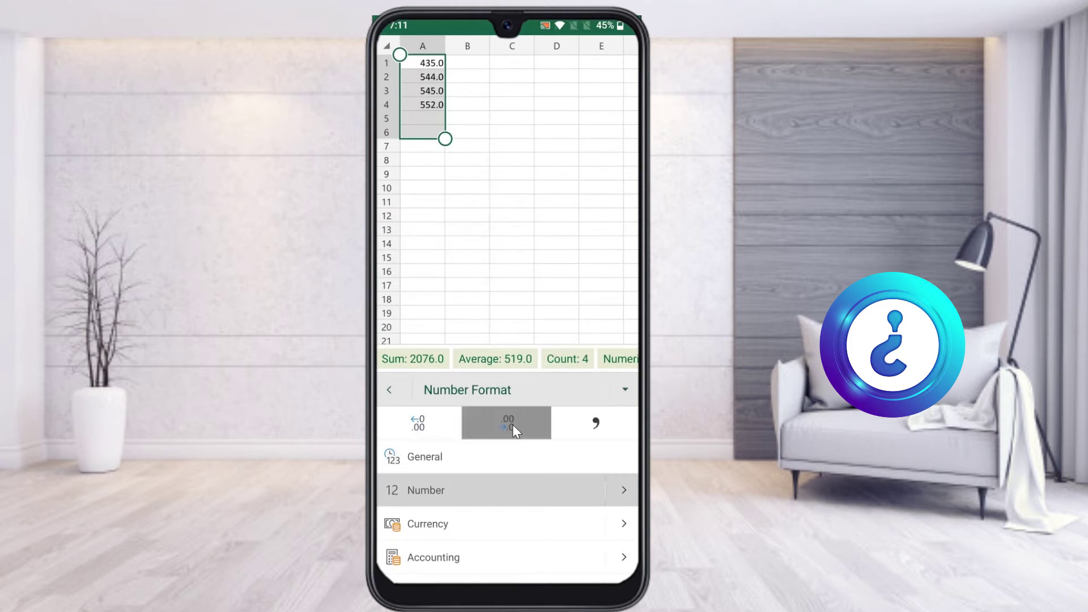
left_click(420, 428)
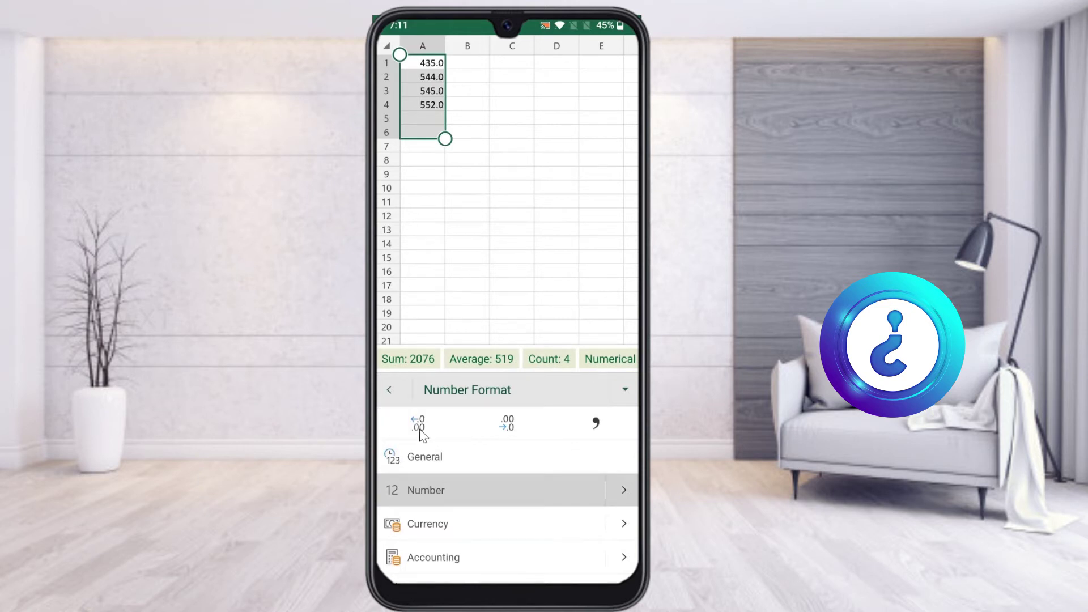
left_click(505, 429)
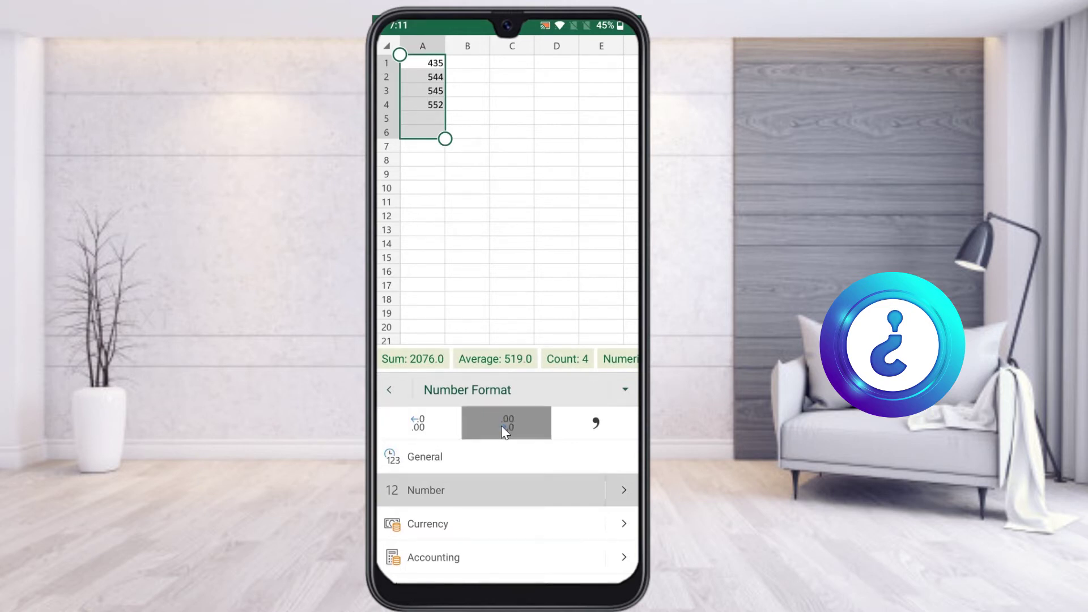
Set the column A values to General number format
left_click(446, 469)
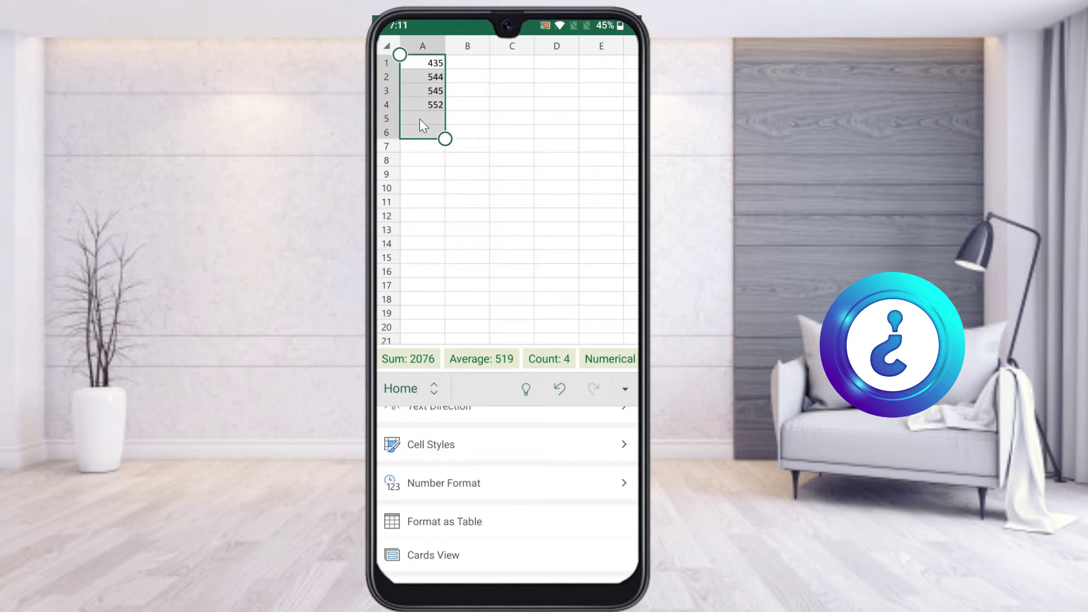
scroll(420, 121, "up", 2)
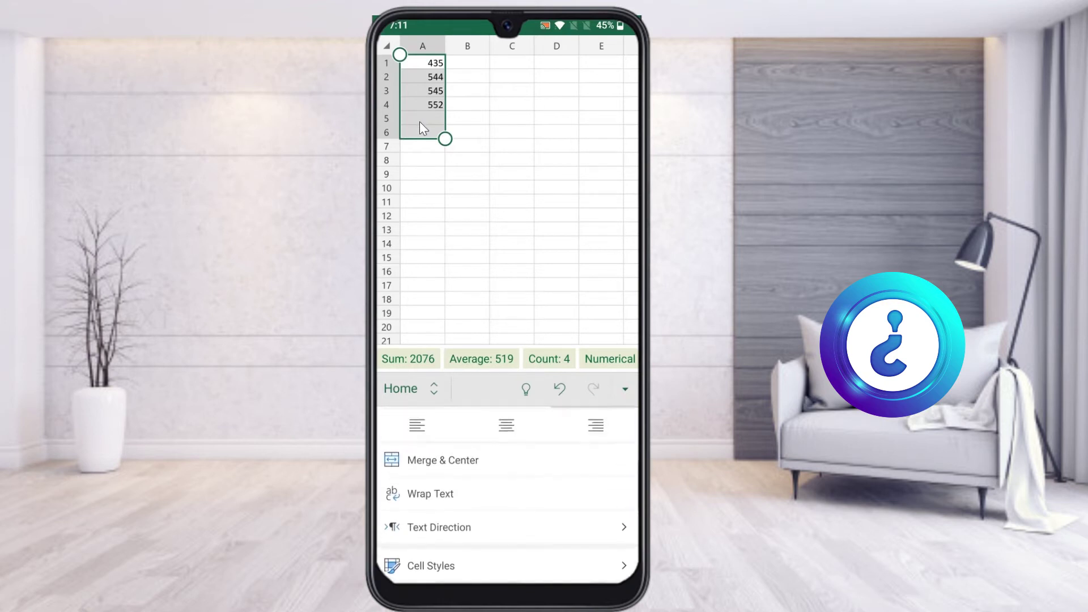
scroll(419, 124, "down", 1)
Apply Accounting format so the values show as dollars, e.g. $ 435.00
left_click(447, 566)
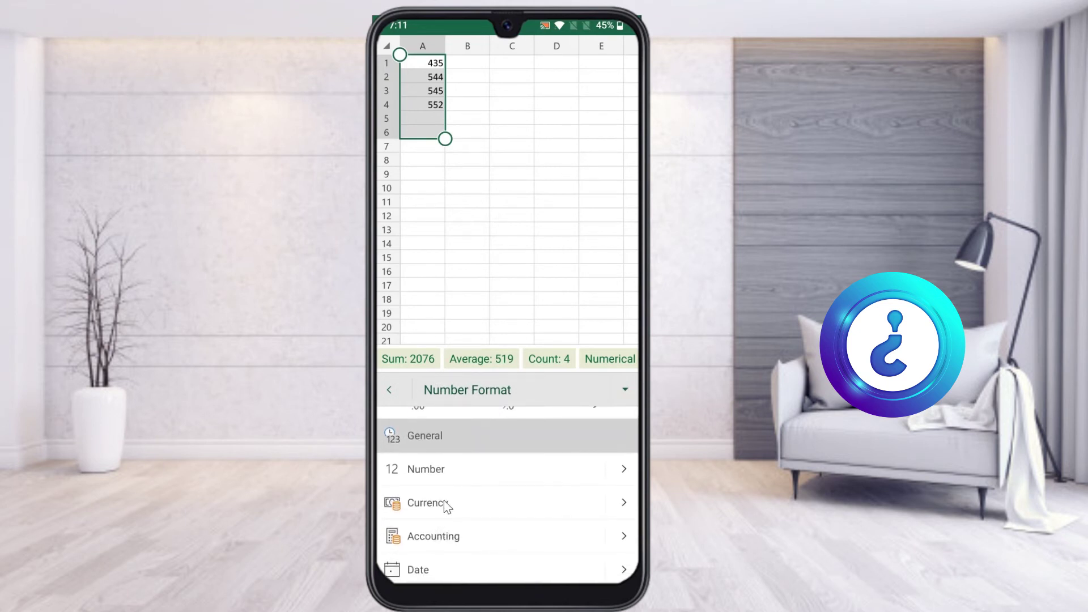
left_click(444, 532)
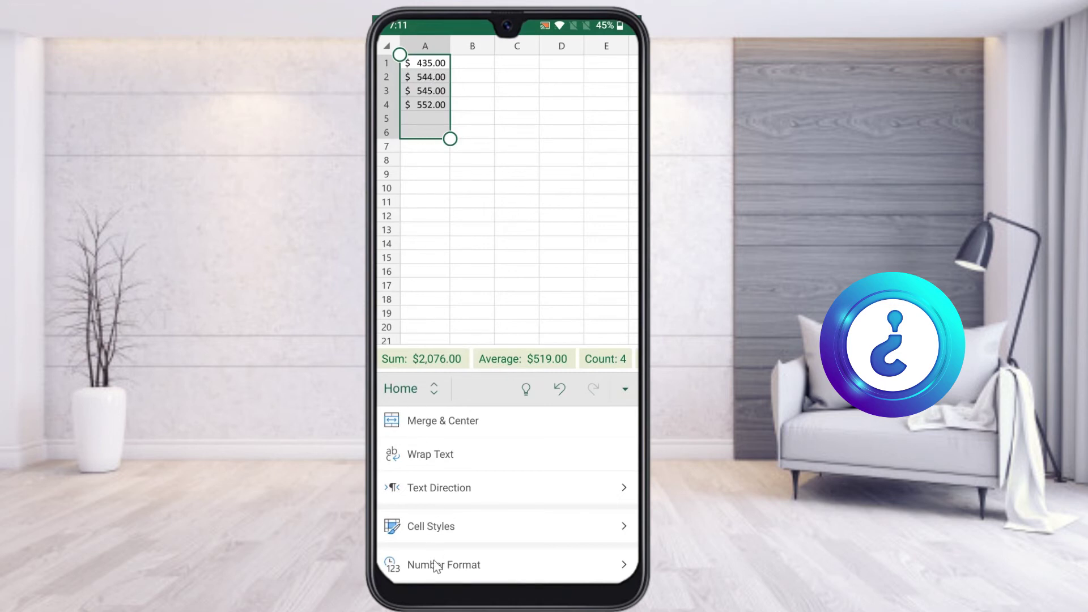
scroll(434, 565, "down", 1)
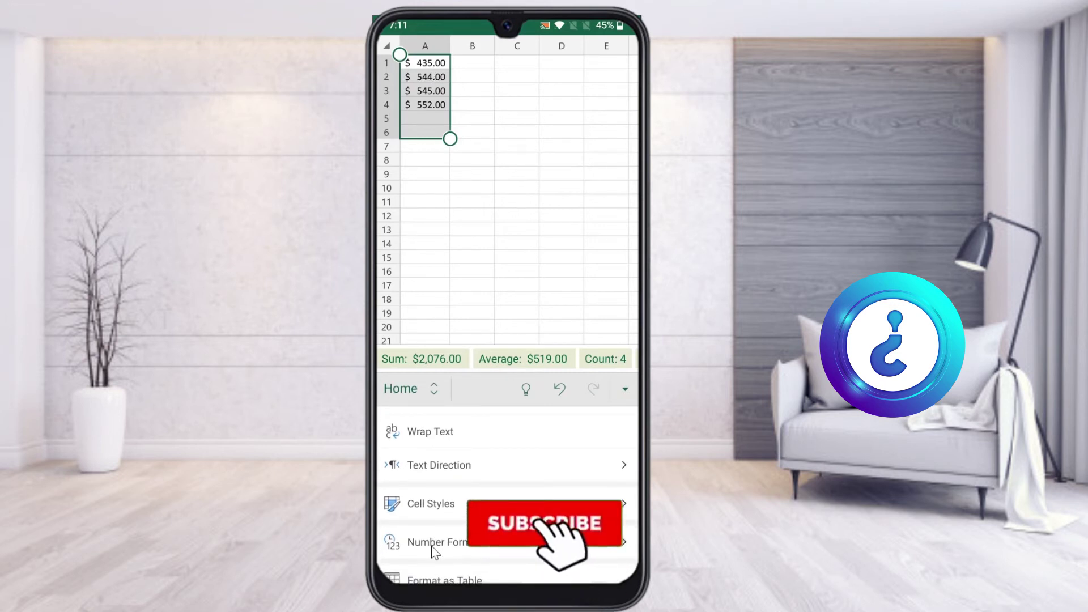
Bring up the Currency format options with the English (United States) symbol
left_click(434, 544)
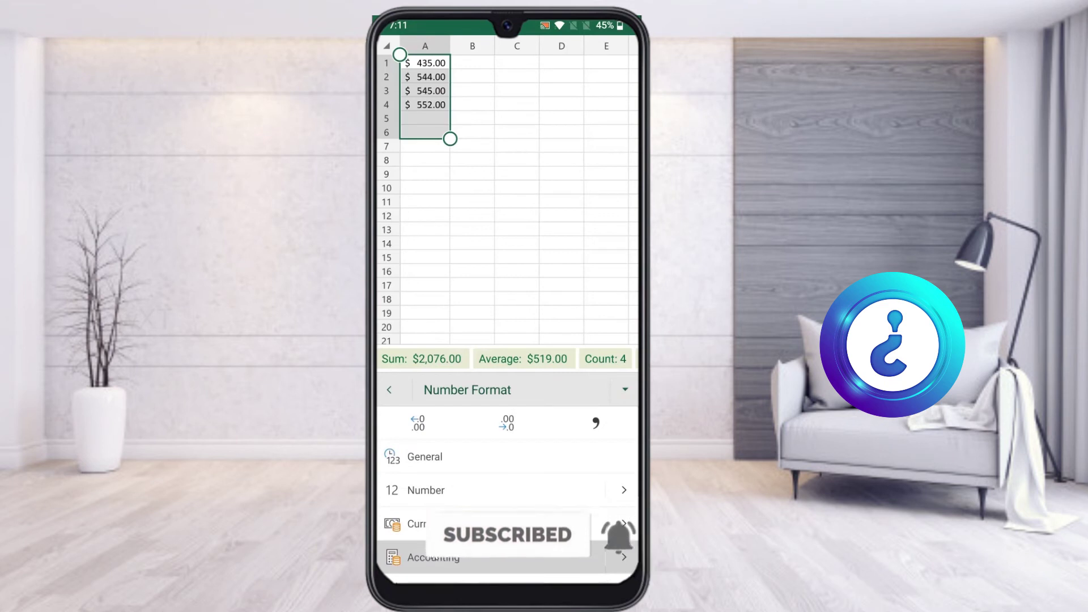
left_click(625, 524)
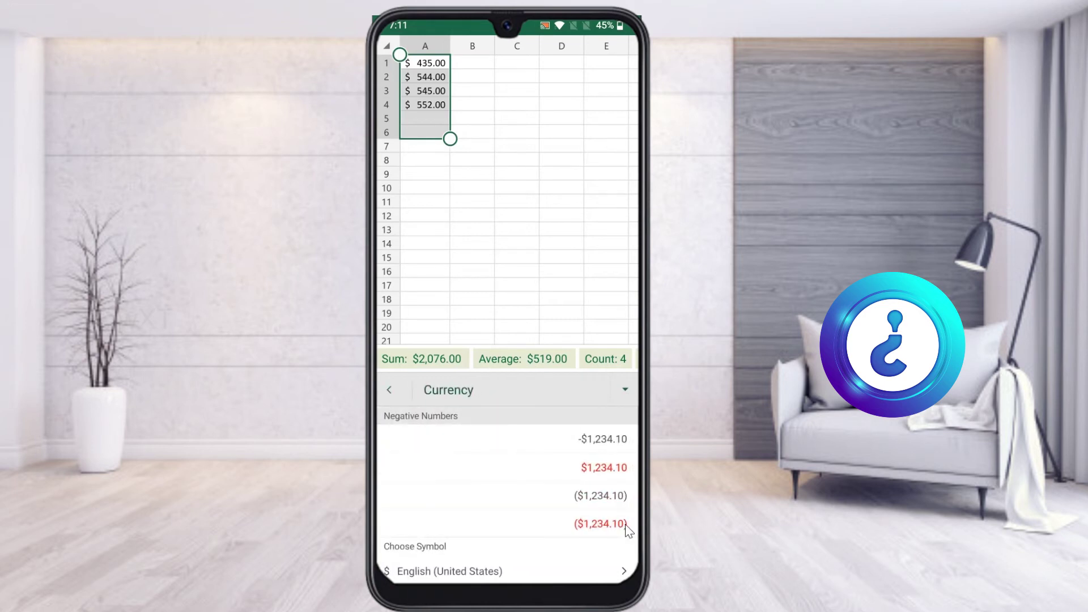
scroll(624, 524, "down", 1)
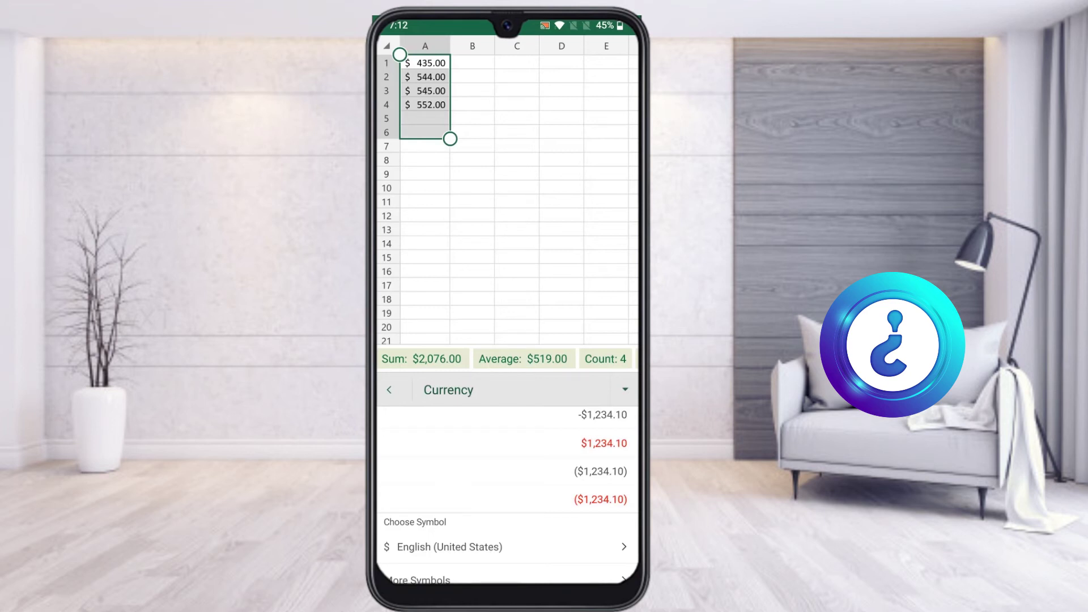
Change the currency symbol to English (India) ₹, giving ₹435.00 to ₹552.00
left_click(507, 576)
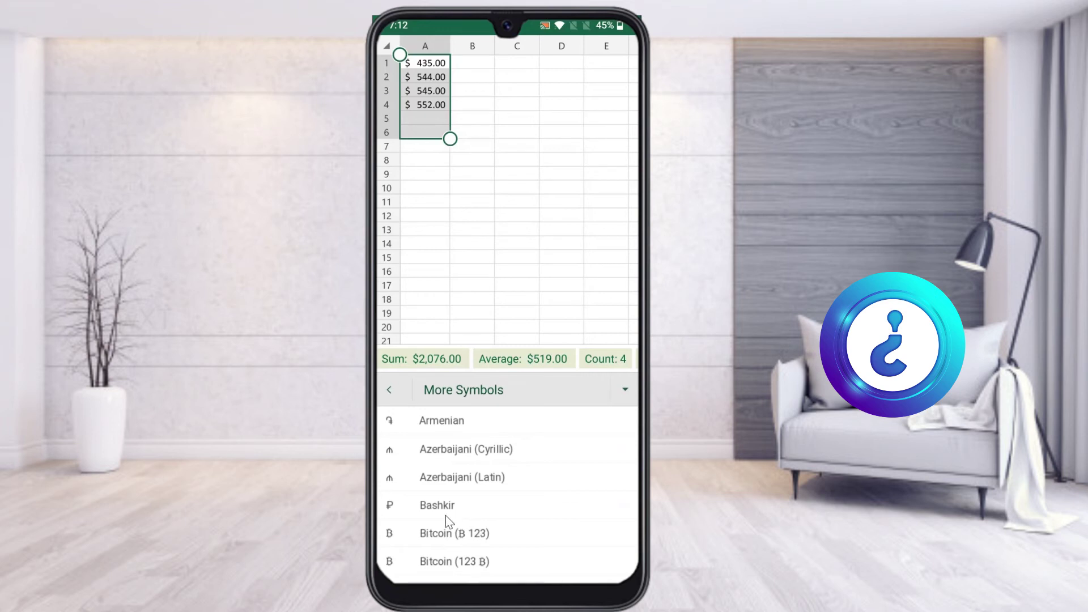
scroll(445, 515, "down", 2)
scroll(444, 522, "down", 1)
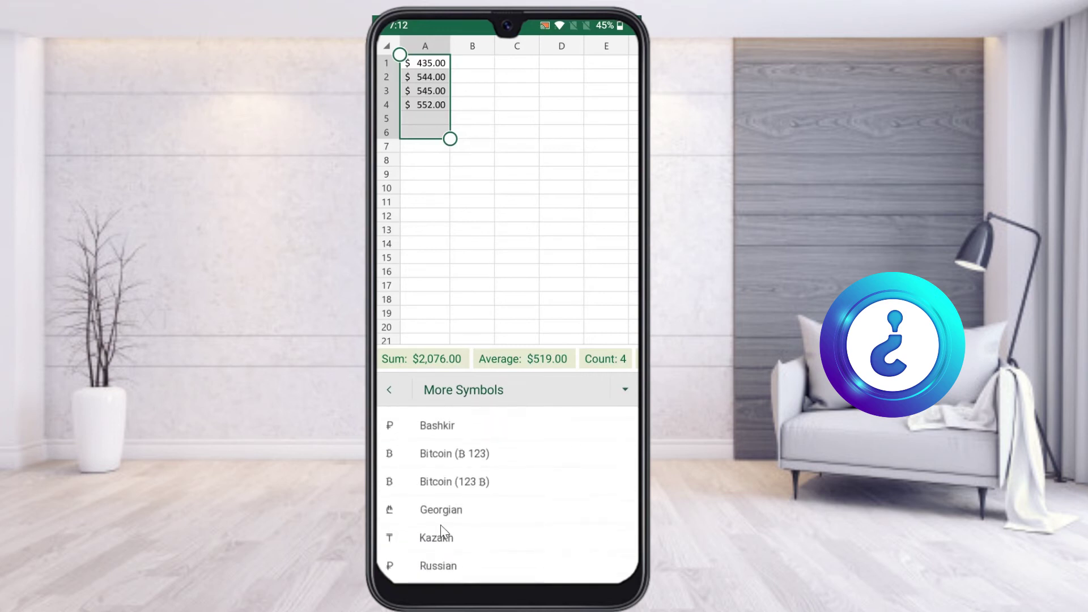
scroll(457, 566, "down", 6)
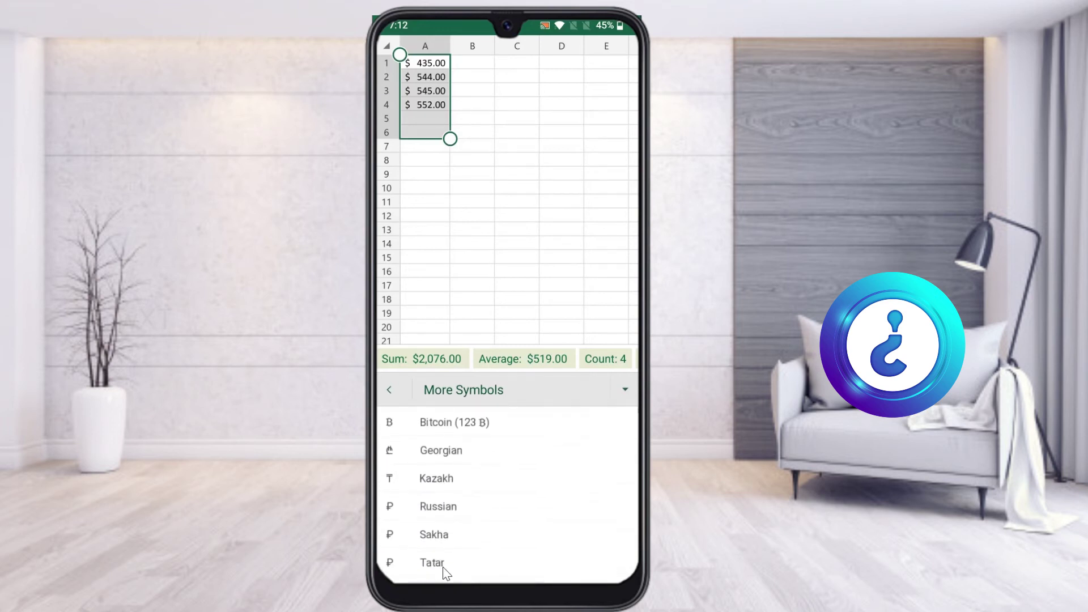
scroll(444, 570, "down", 10)
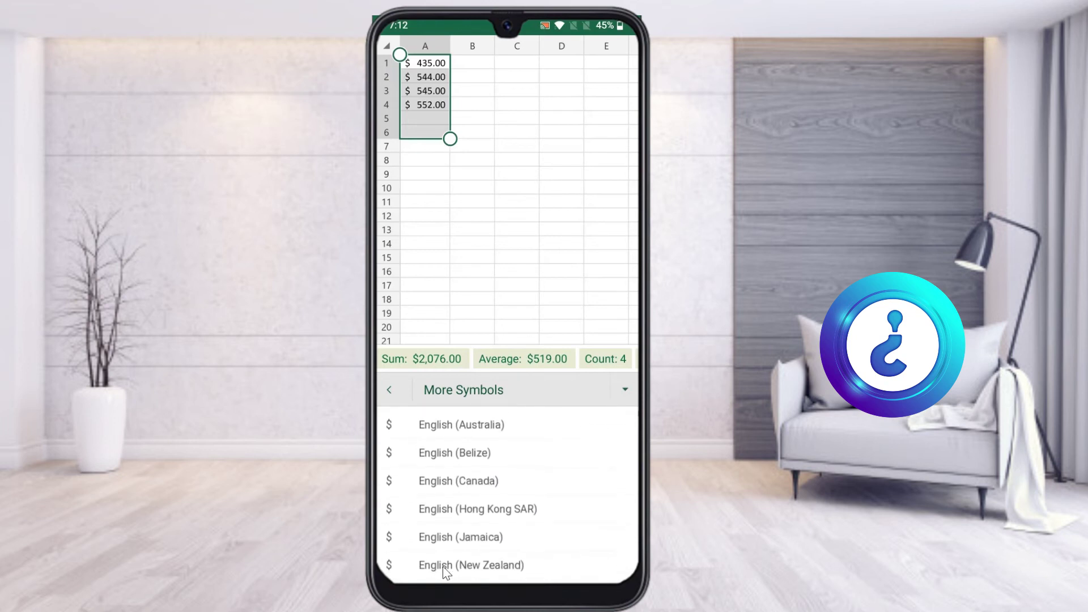
scroll(444, 566, "down", 3)
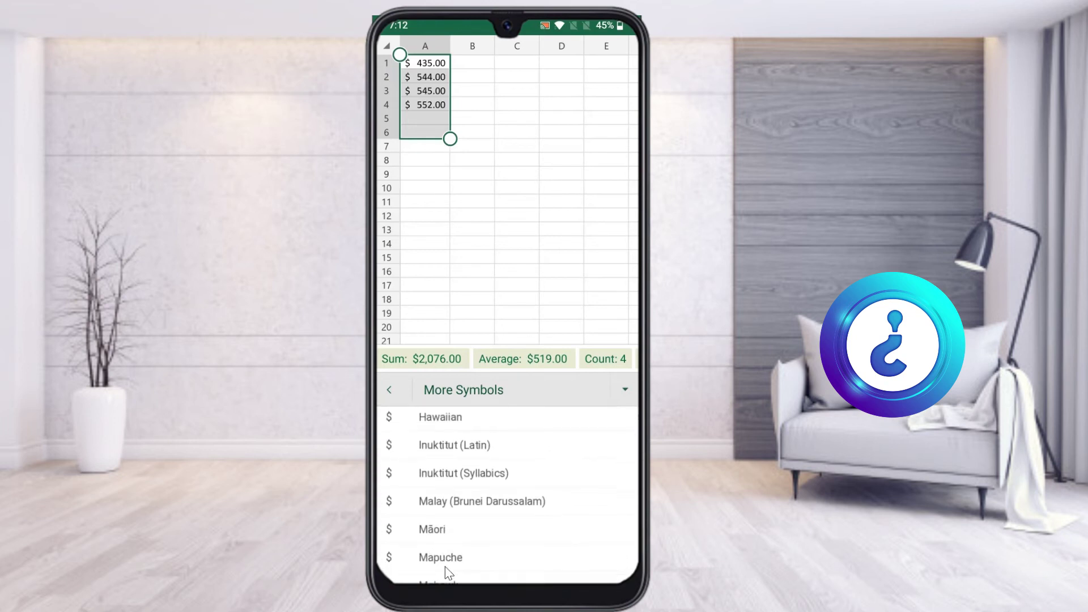
scroll(445, 567, "down", 20)
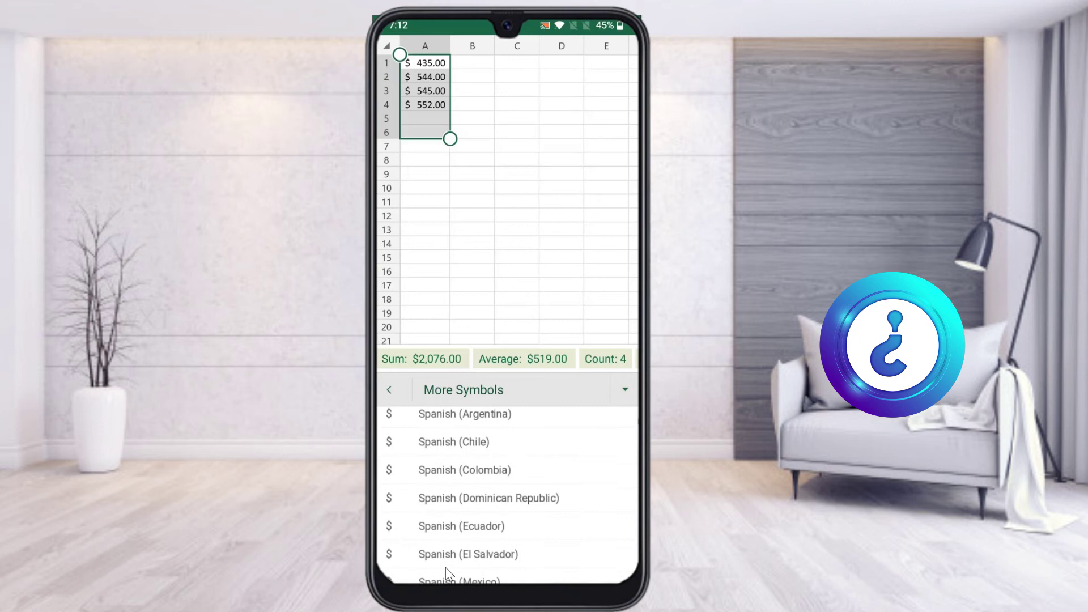
scroll(445, 570, "down", 15)
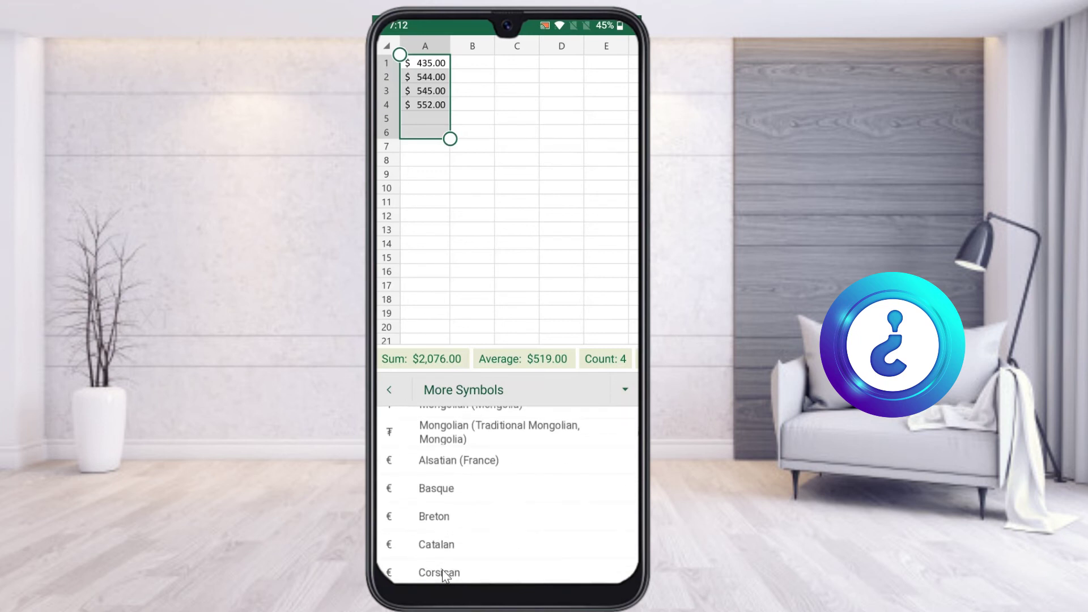
scroll(444, 569, "down", 1)
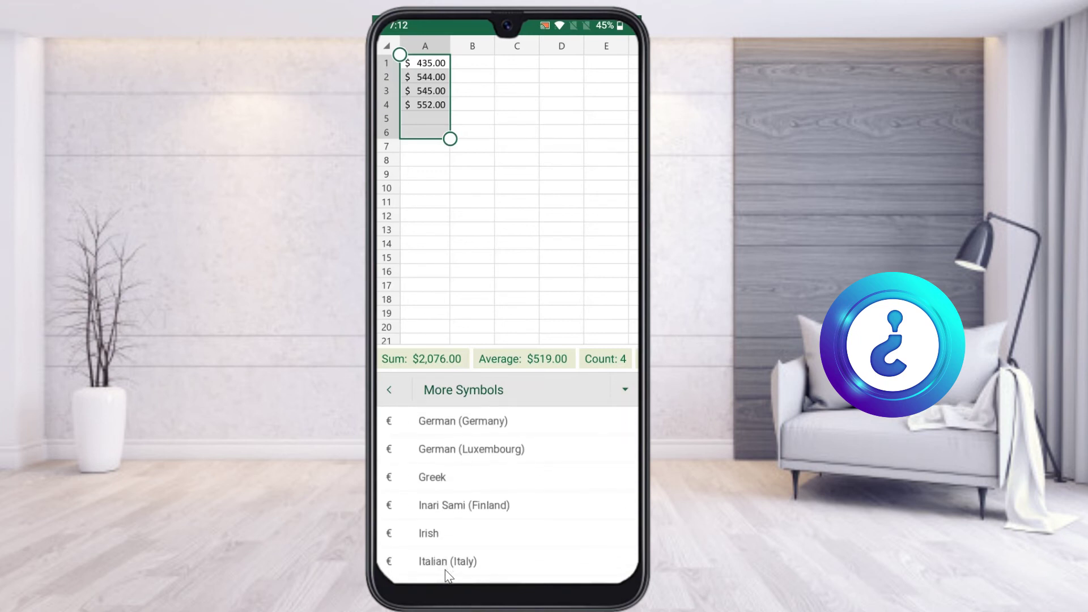
scroll(446, 575, "down", 12)
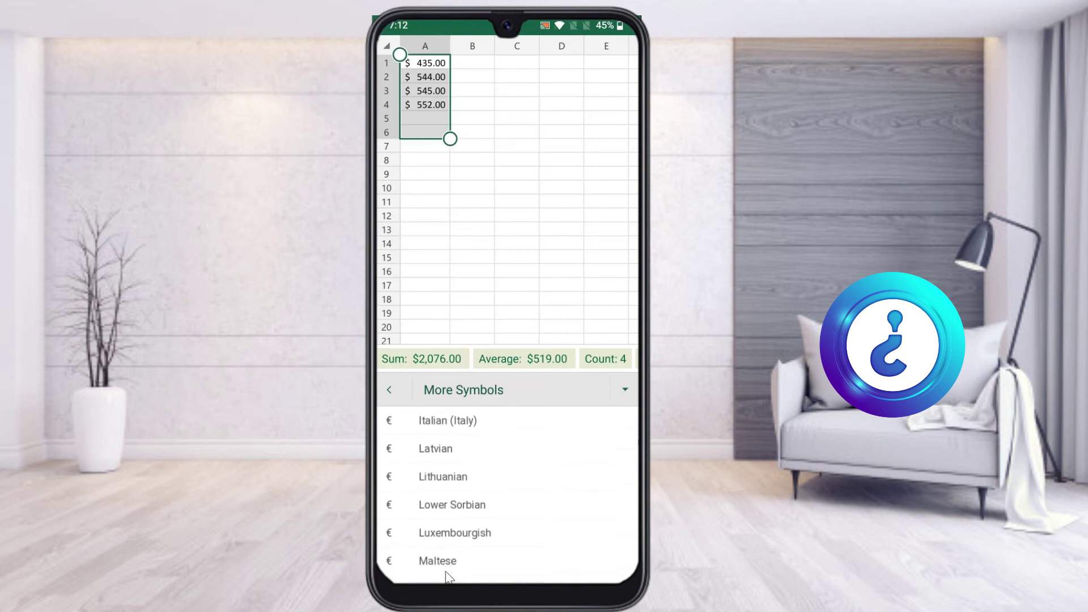
scroll(448, 576, "down", 10)
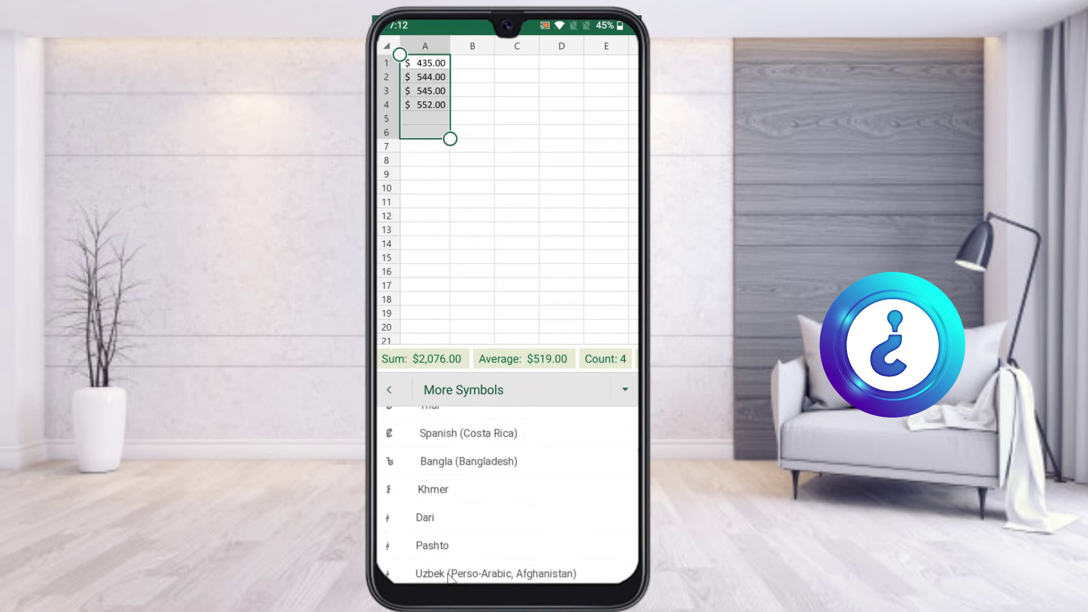
scroll(448, 577, "down", 1)
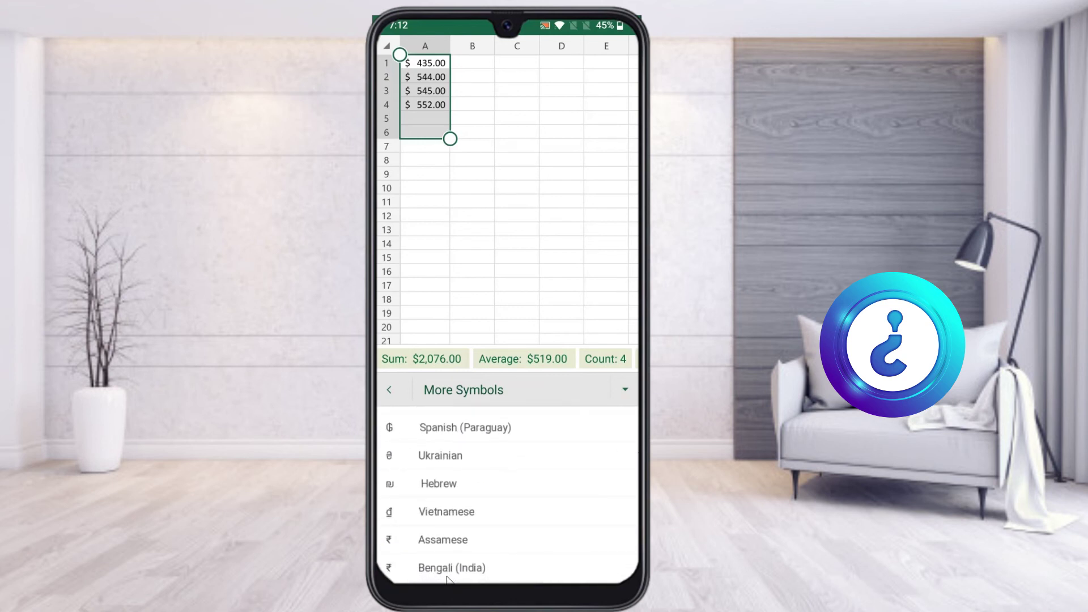
scroll(447, 578, "down", 1)
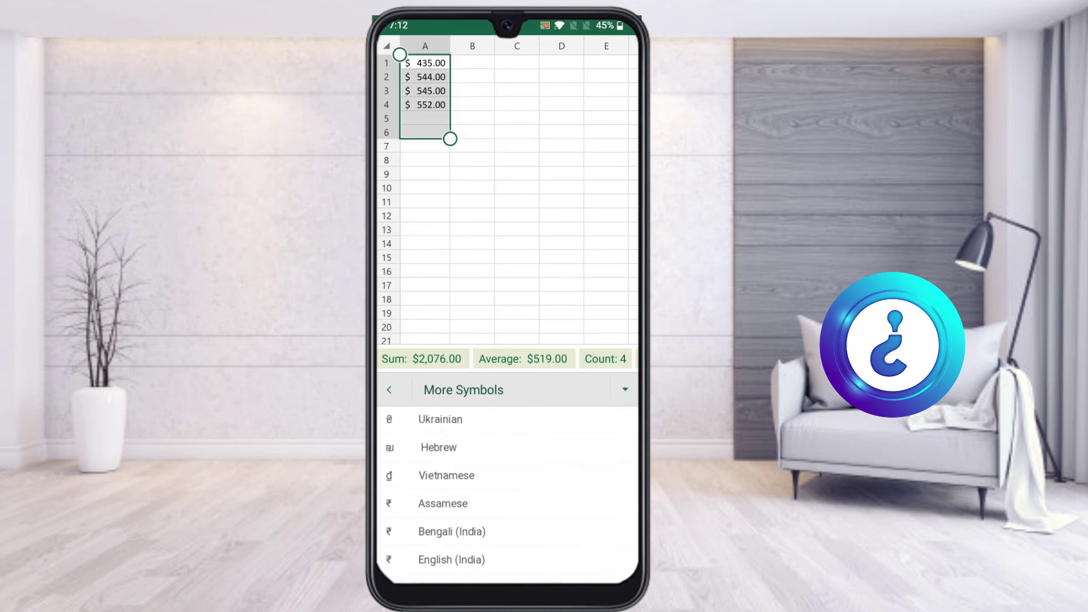
left_click(442, 546)
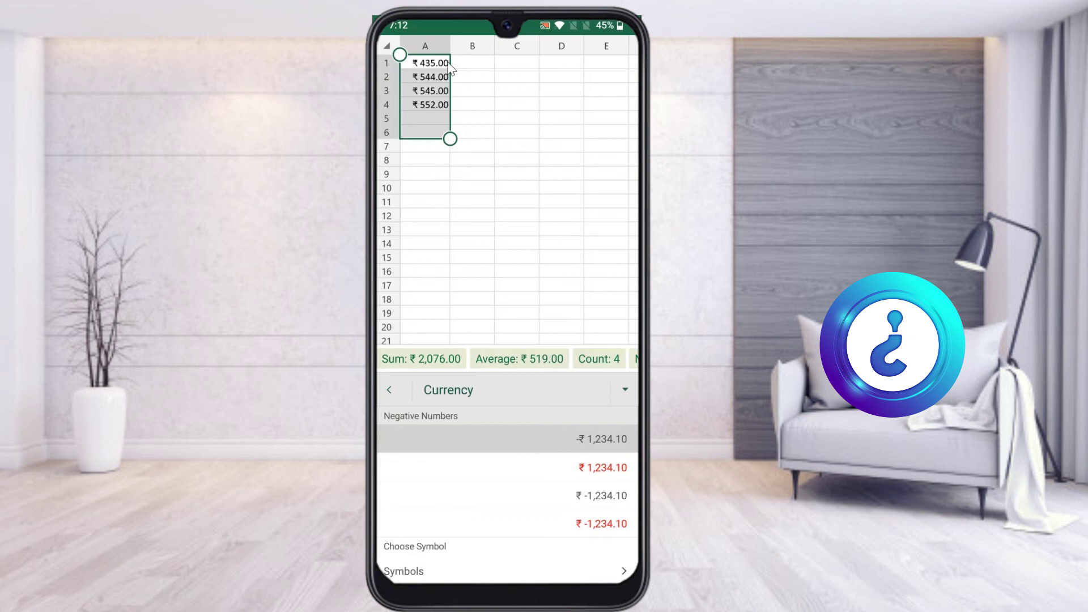